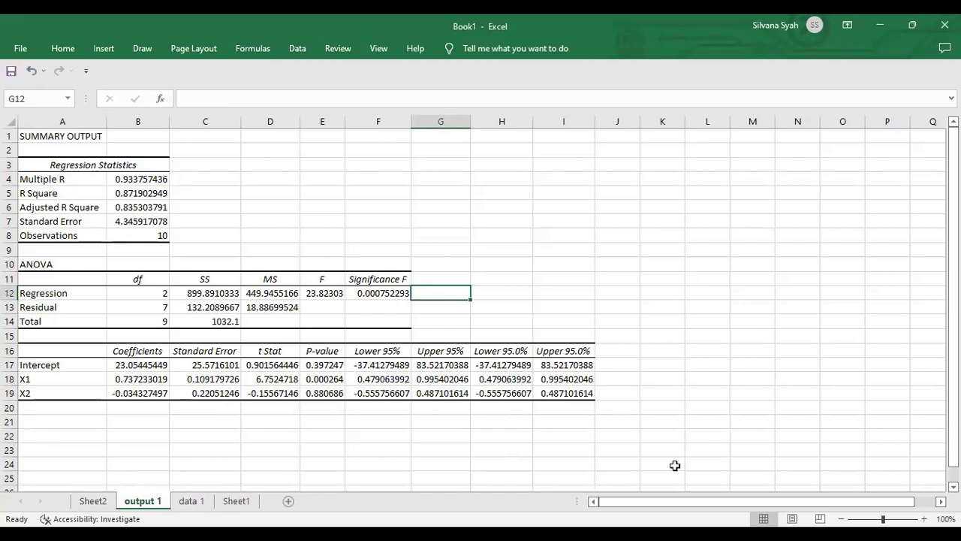
Add a new worksheet and paste the copied Y, X1 and X2 data table starting at cell A1
click(288, 500)
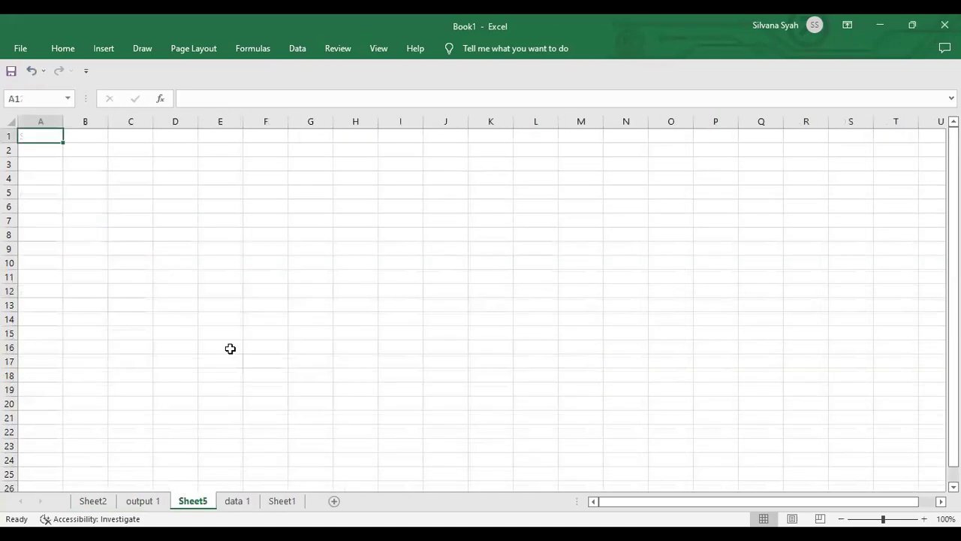
key(ctrl+v)
click(230, 349)
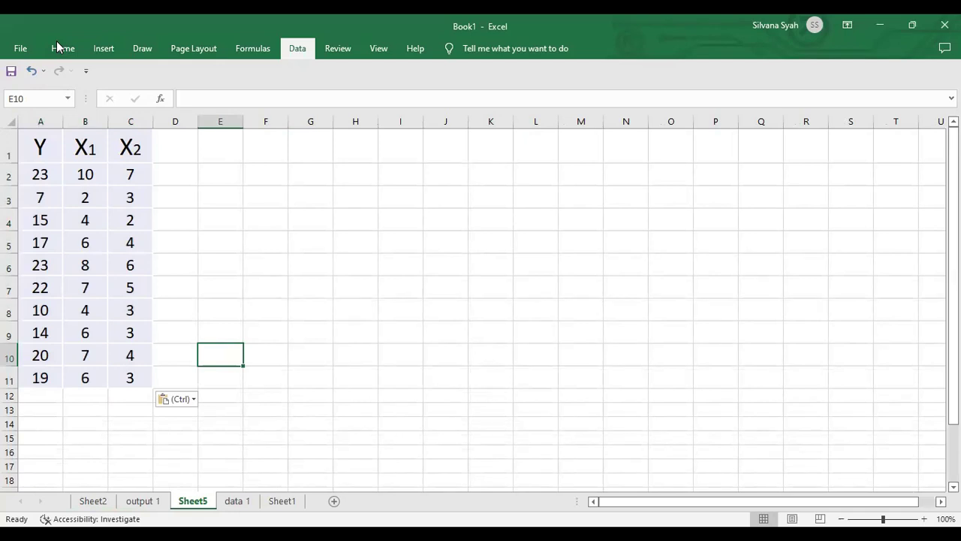
Start the Regression tool from Data Analysis and clear the existing Y and X input ranges
key(alt+a)
key(y)
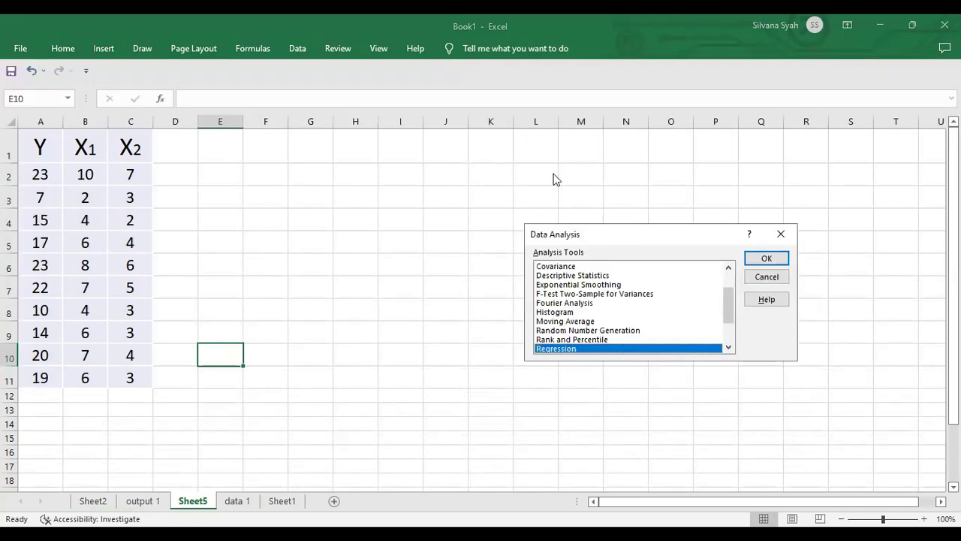
click(773, 261)
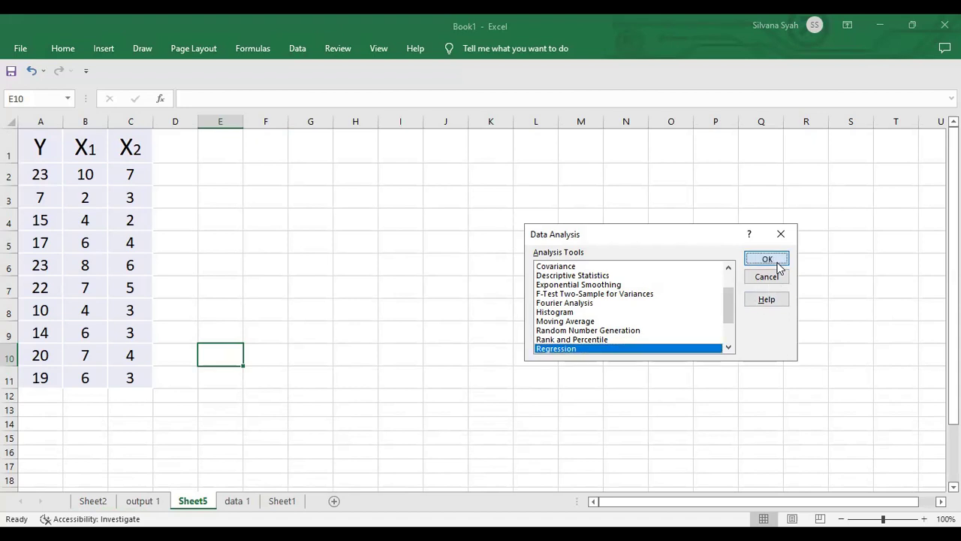
key(BackSpace)
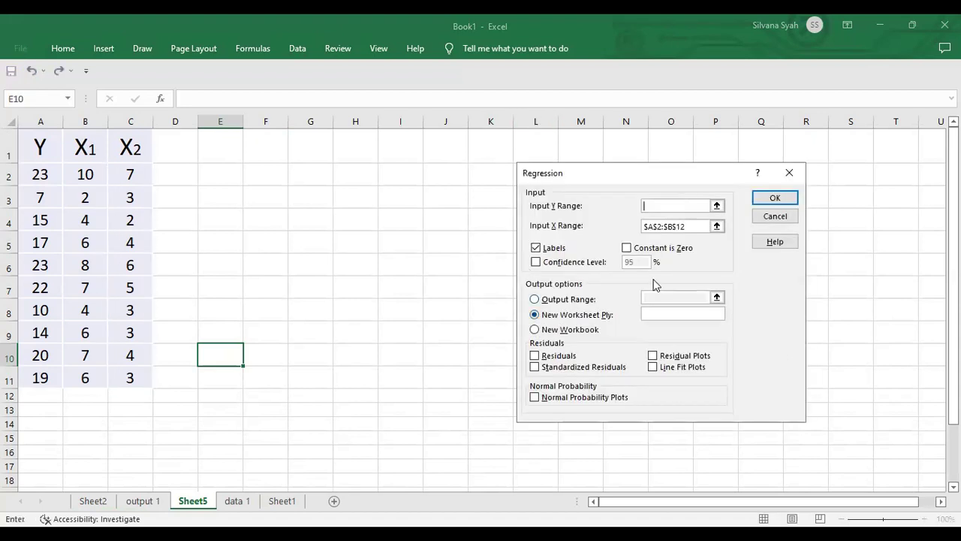
click(695, 226)
key(BackSpace)
key(BackSpace)
key(BackSpace)
key(BackSpace)
key(BackSpace)
key(BackSpace)
key(BackSpace)
key(BackSpace)
key(BackSpace)
click(43, 153)
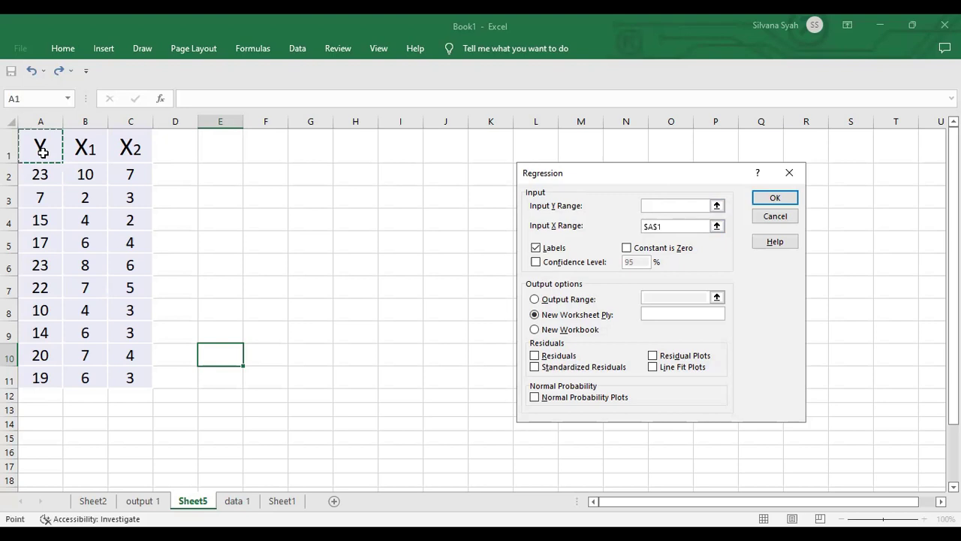
key(shift+Down)
key(shift+Down)
key(shift+Down)
key(shift+Down)
key(shift+Down)
key(shift+Down)
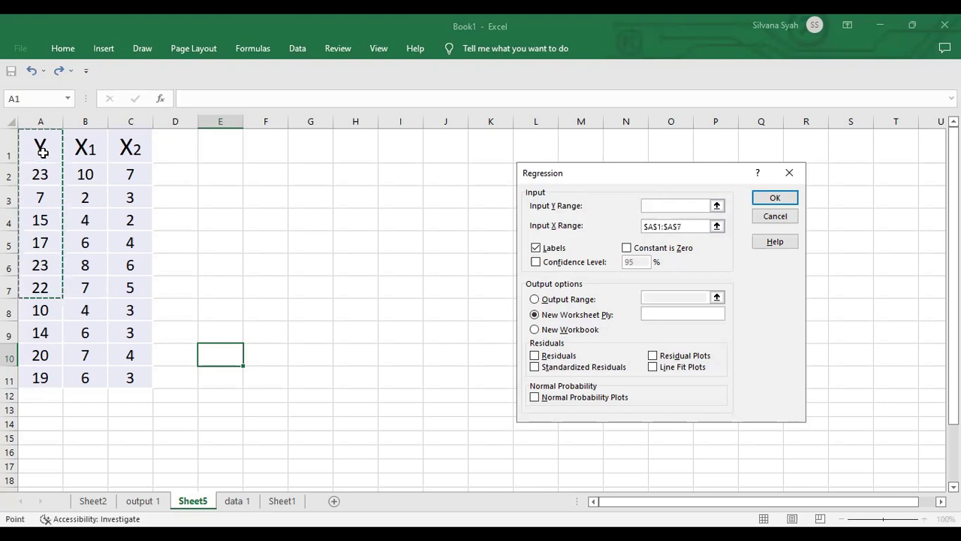
key(BackSpace)
key(BackSpace)
key(BackSpace)
key(BackSpace)
key(BackSpace)
key(BackSpace)
key(BackSpace)
key(BackSpace)
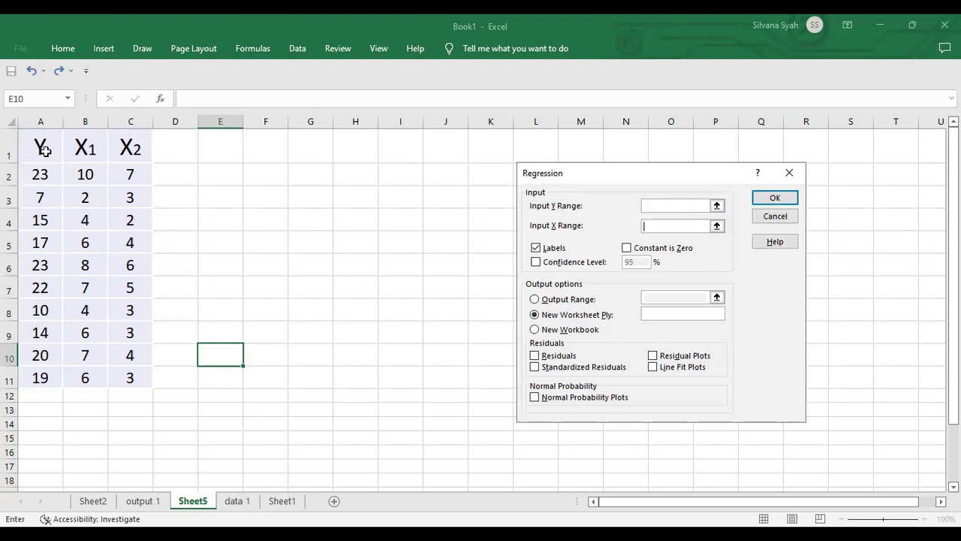
Run the regression with Y range $A$1:$A$11 and X range $B$1:$C$11, with labels, output to a new worksheet
click(44, 137)
drag(45, 138, 45, 377)
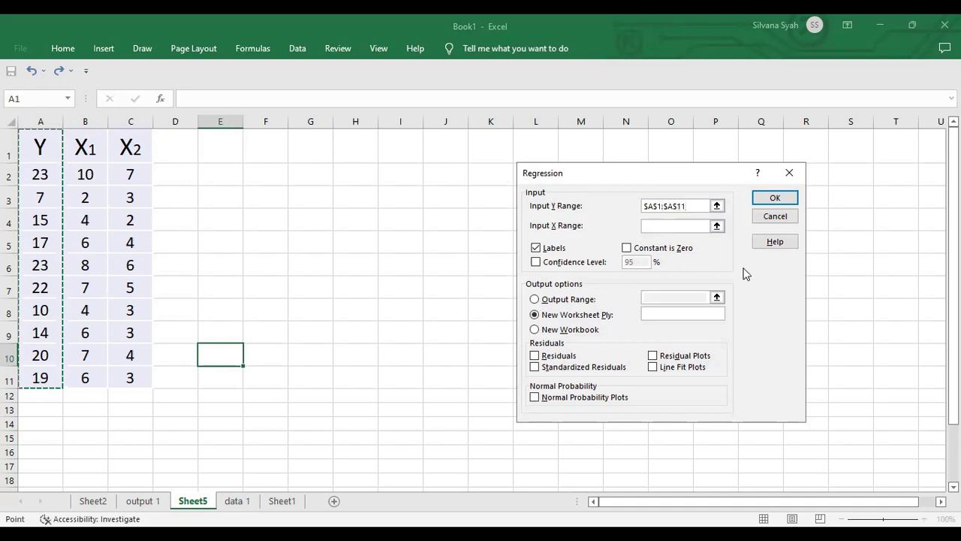
click(684, 225)
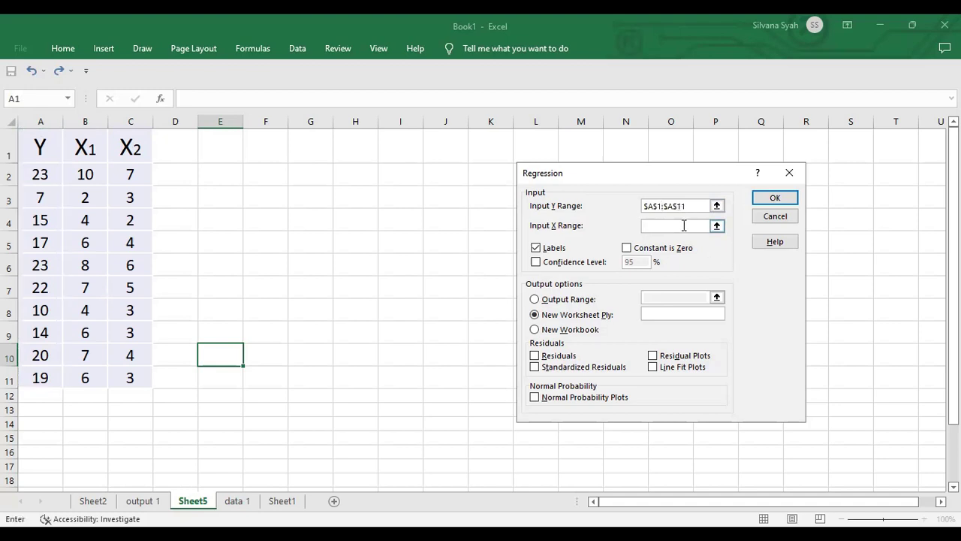
click(88, 150)
drag(89, 150, 157, 368)
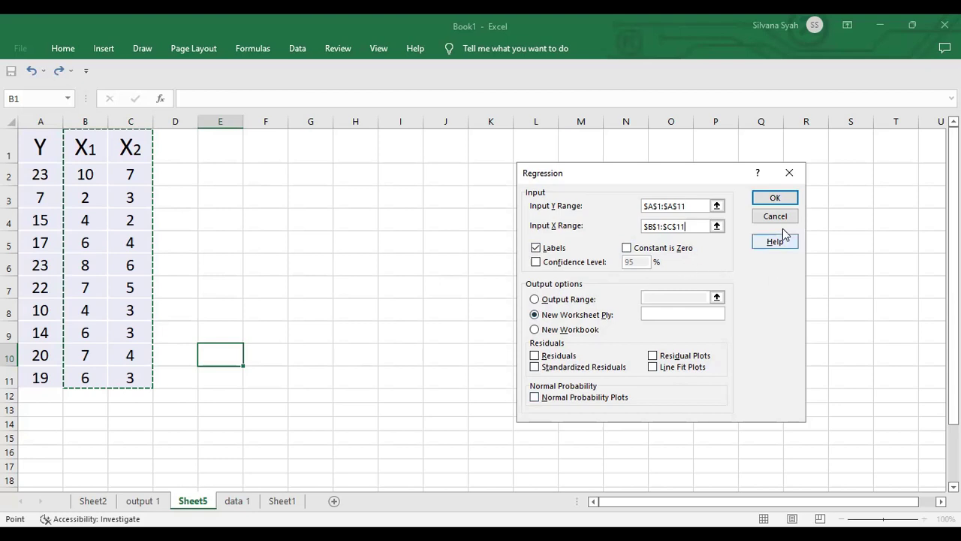
click(776, 198)
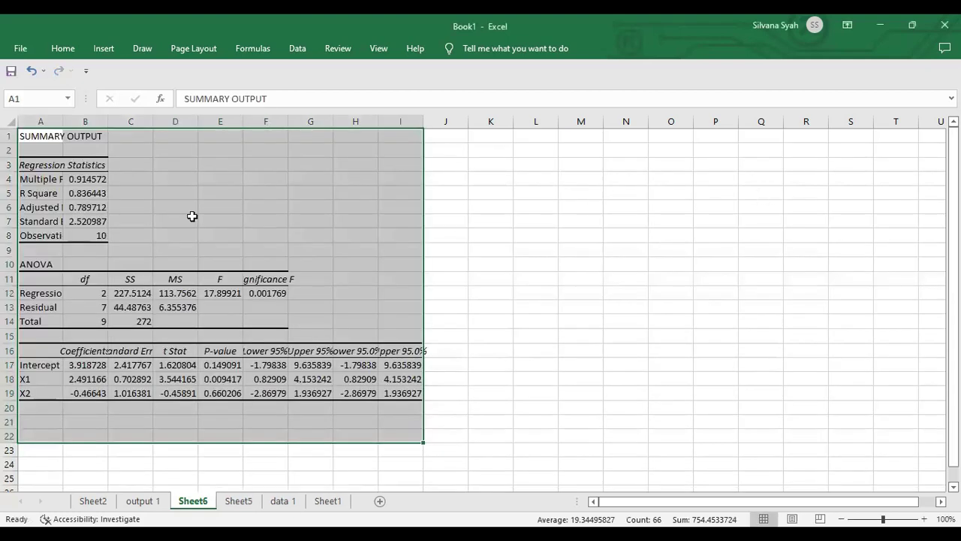
Autofit columns A through I of the new regression output sheet to their contents
click(192, 216)
click(56, 117)
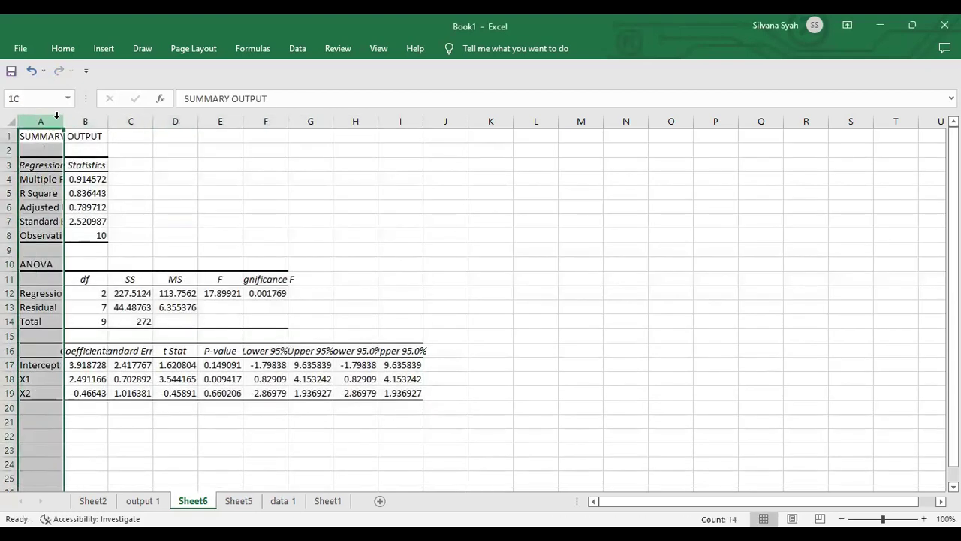
double_click(70, 116)
click(129, 121)
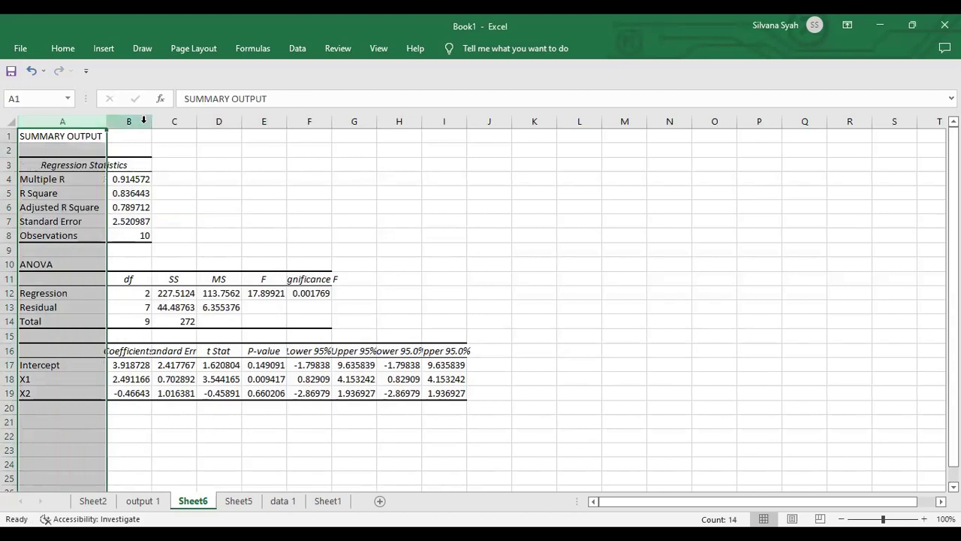
double_click(152, 121)
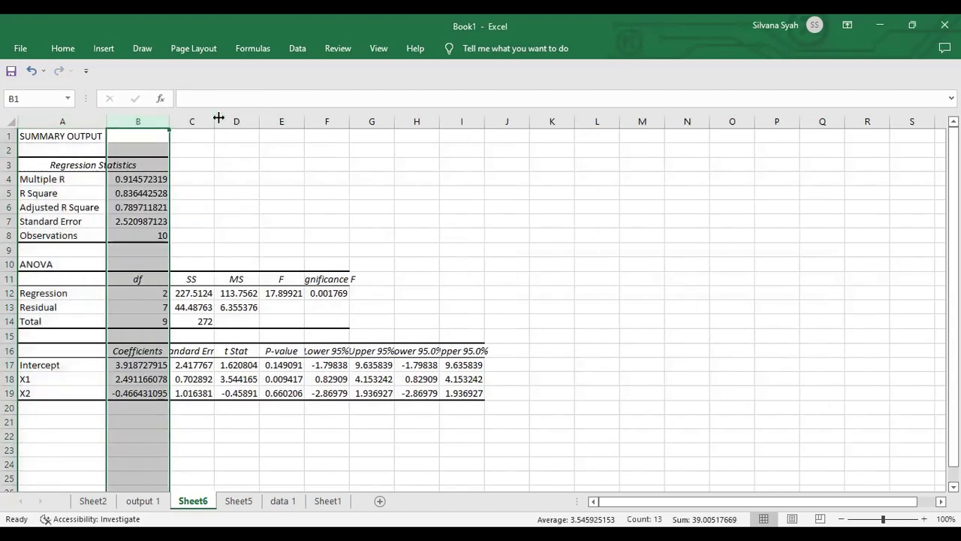
double_click(215, 121)
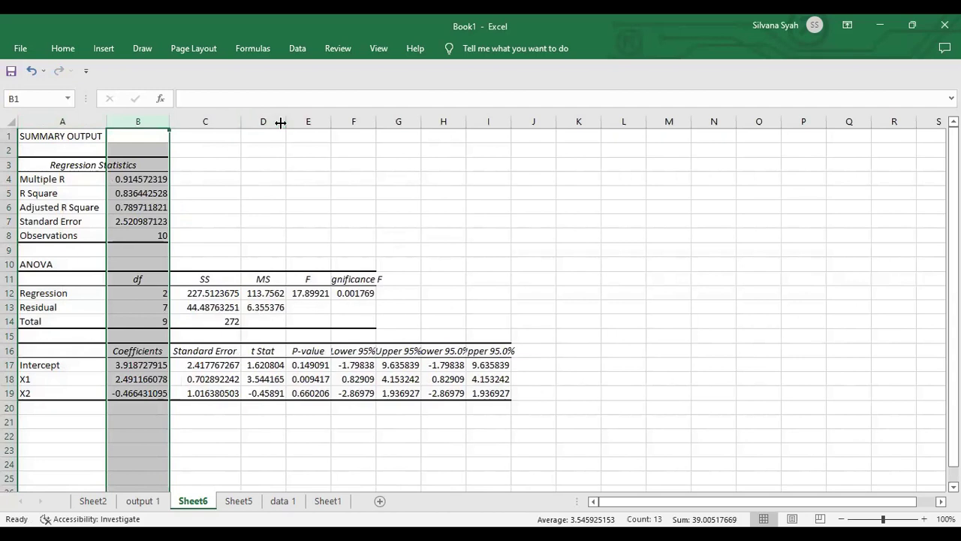
click(275, 121)
double_click(286, 120)
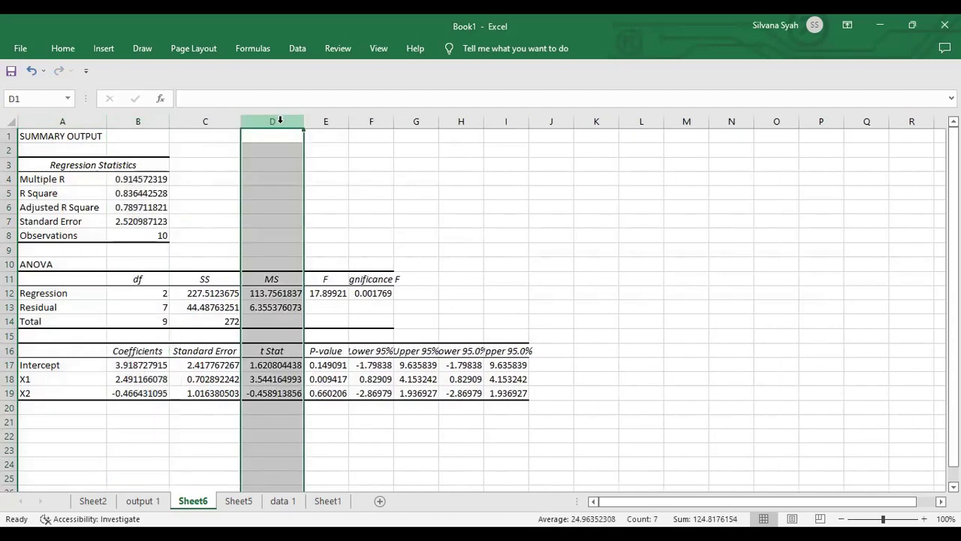
double_click(348, 121)
double_click(407, 121)
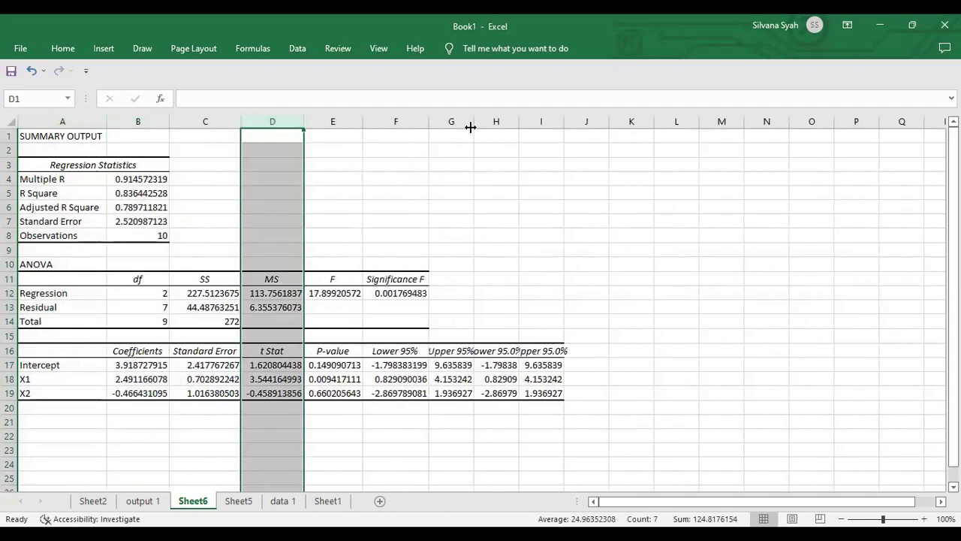
double_click(473, 121)
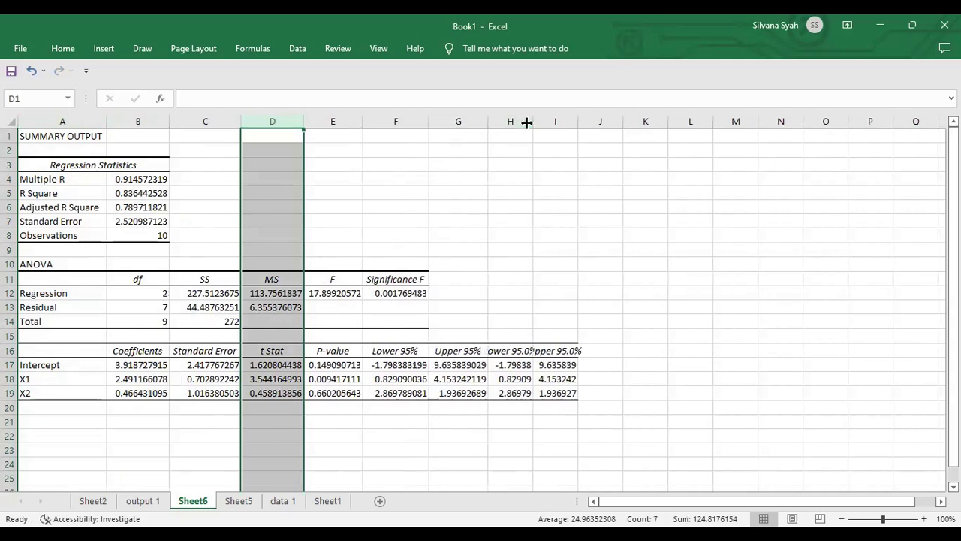
double_click(533, 121)
double_click(590, 126)
click(561, 179)
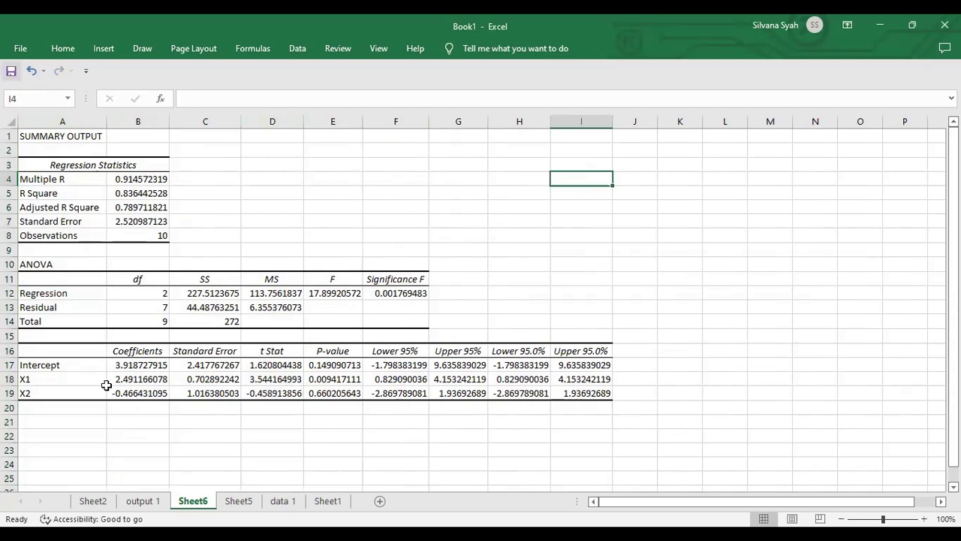
Rename the new regression output sheet as output 2
right_click(189, 508)
click(227, 374)
text(output 2)
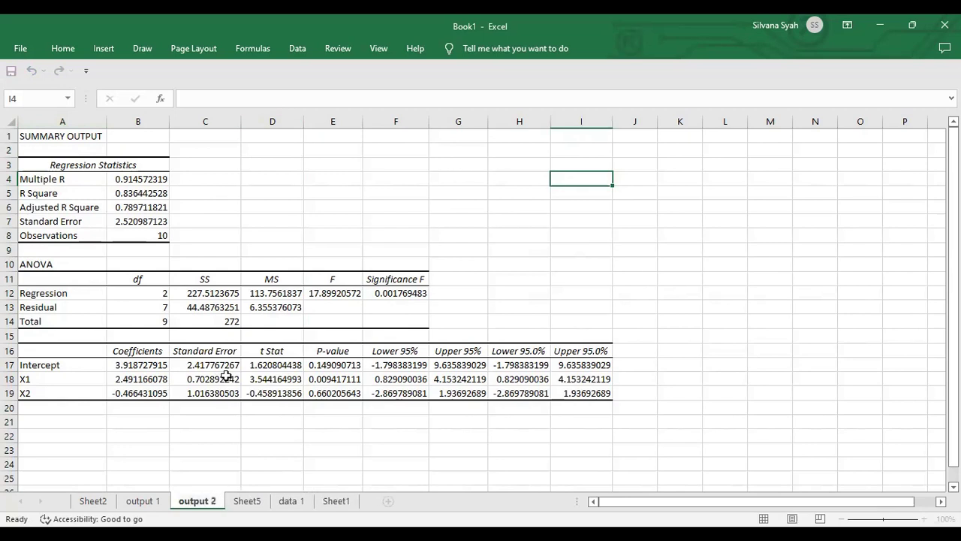
Rename Sheet5, which holds the pasted Y, X1 and X2 data, as data 2
click(247, 502)
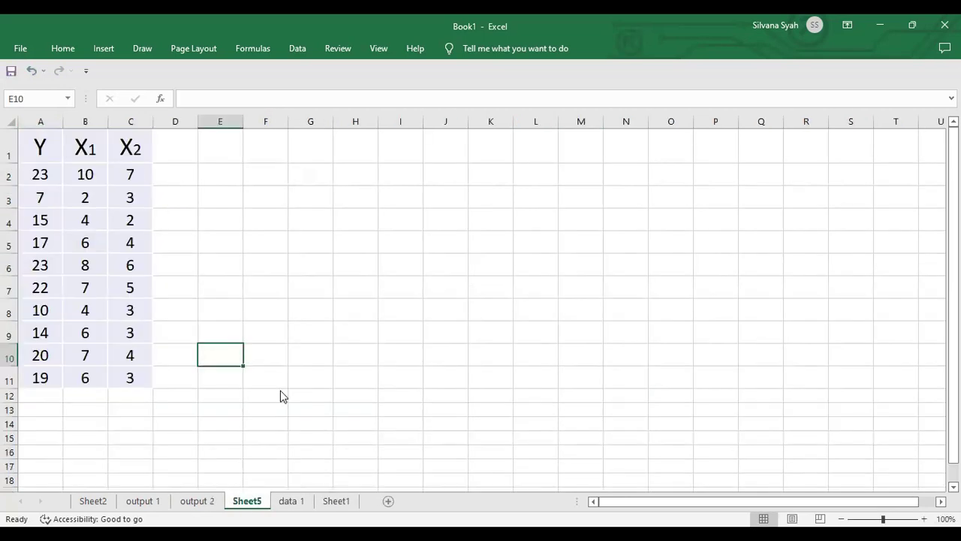
right_click(247, 500)
click(287, 370)
text(data 2)
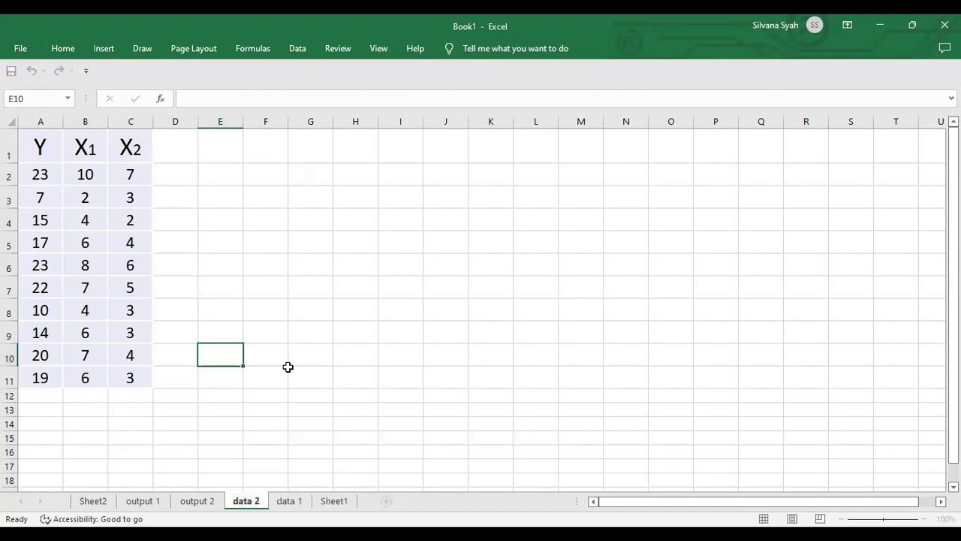
click(286, 359)
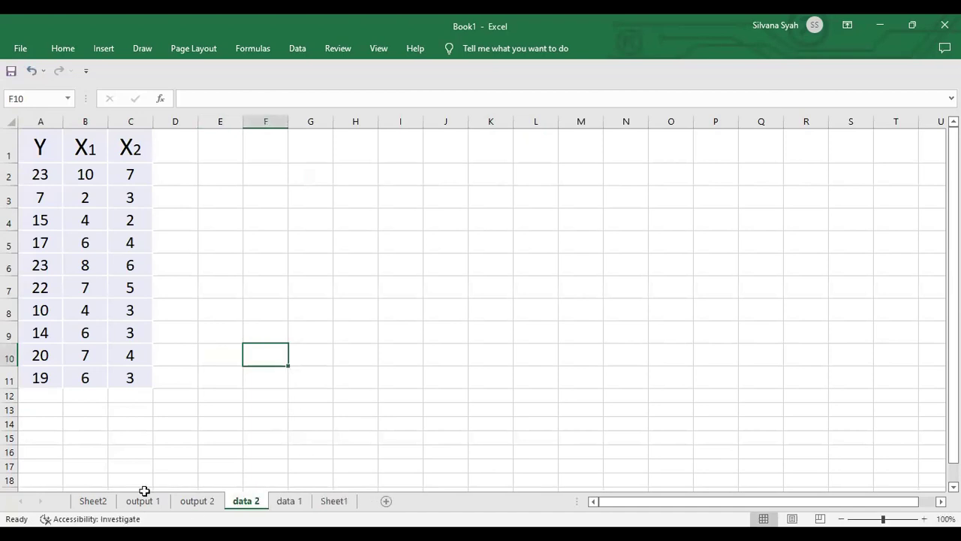
Delete the unneeded worksheets Sheet2 and Sheet1 from the workbook
right_click(92, 503)
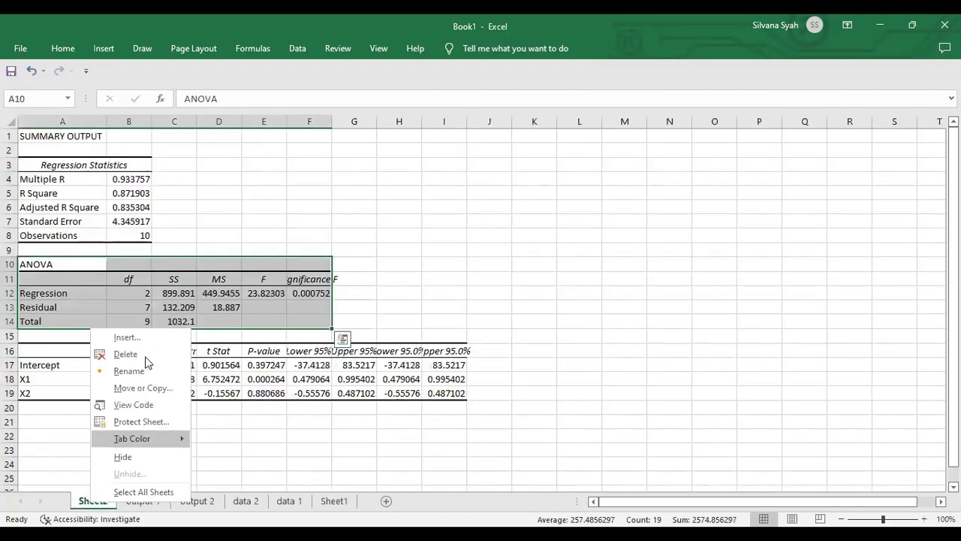
click(125, 354)
click(456, 317)
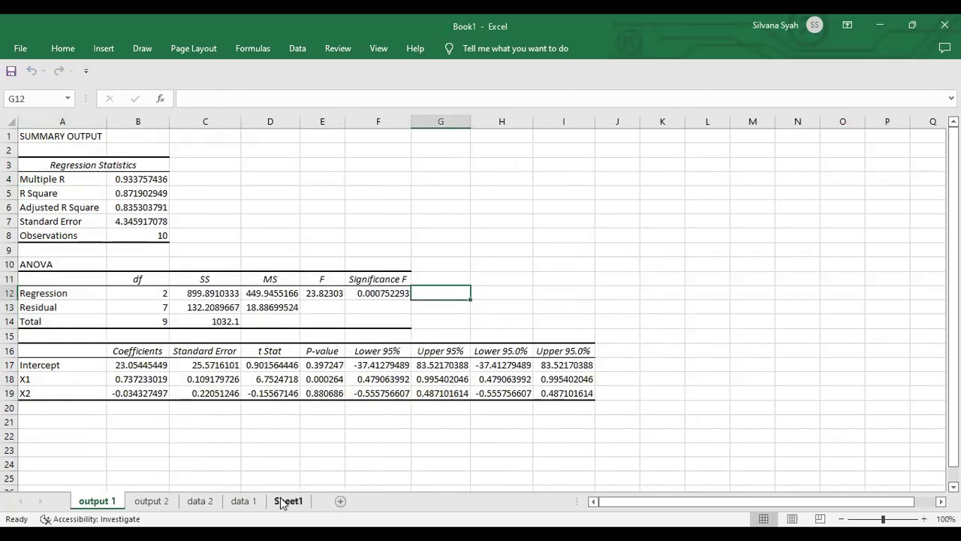
right_click(284, 501)
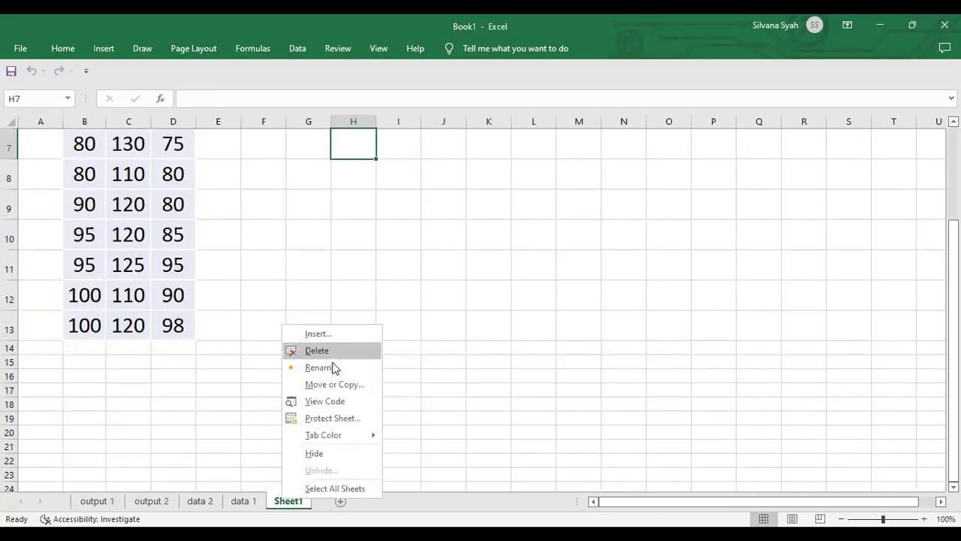
key(Return)
key(Return)
Examine the regression statistics and ANOVA tables on the output 2 sheet at 120% zoom
click(153, 499)
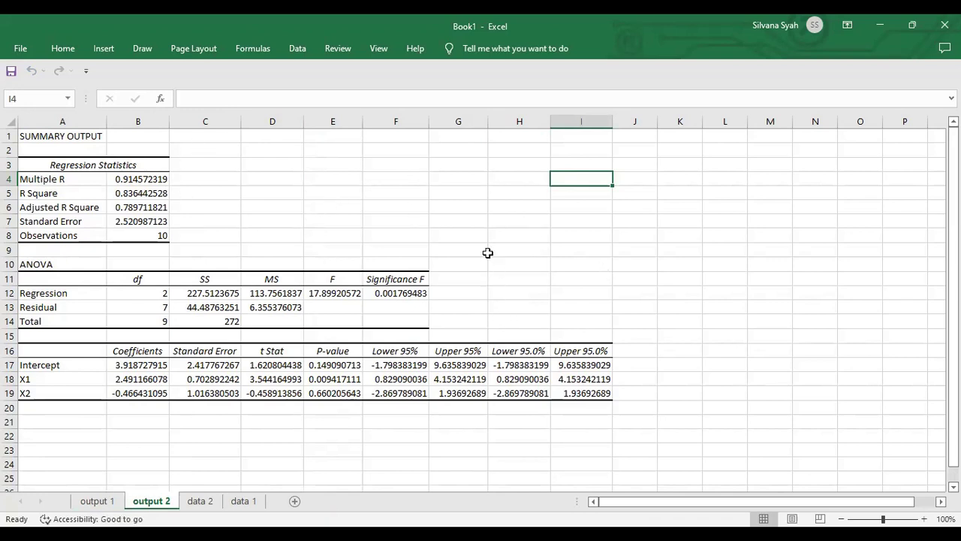
click(280, 208)
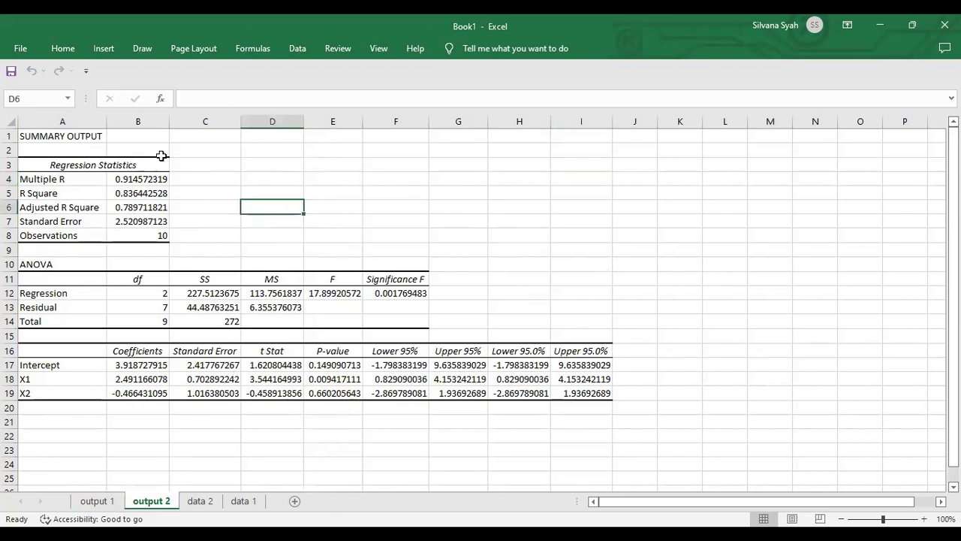
click(227, 247)
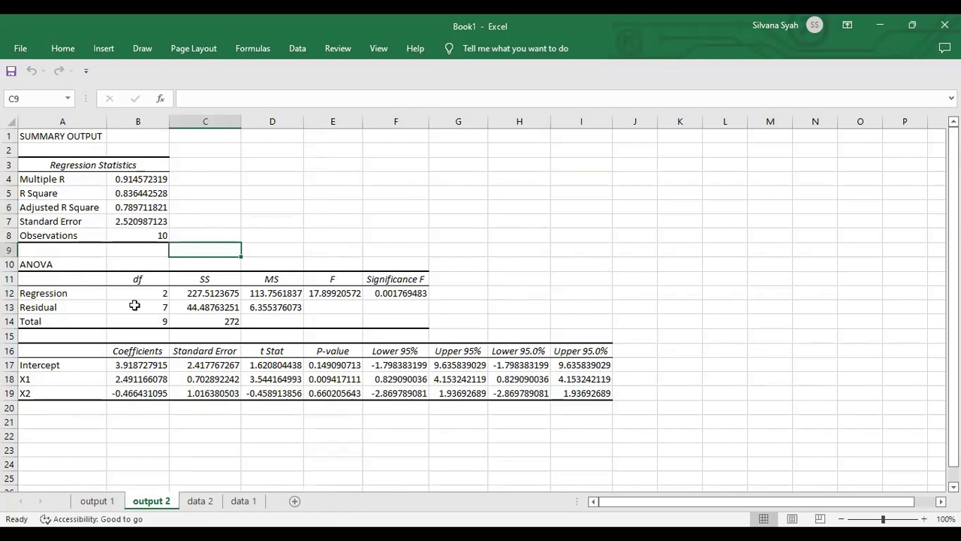
click(120, 252)
click(385, 274)
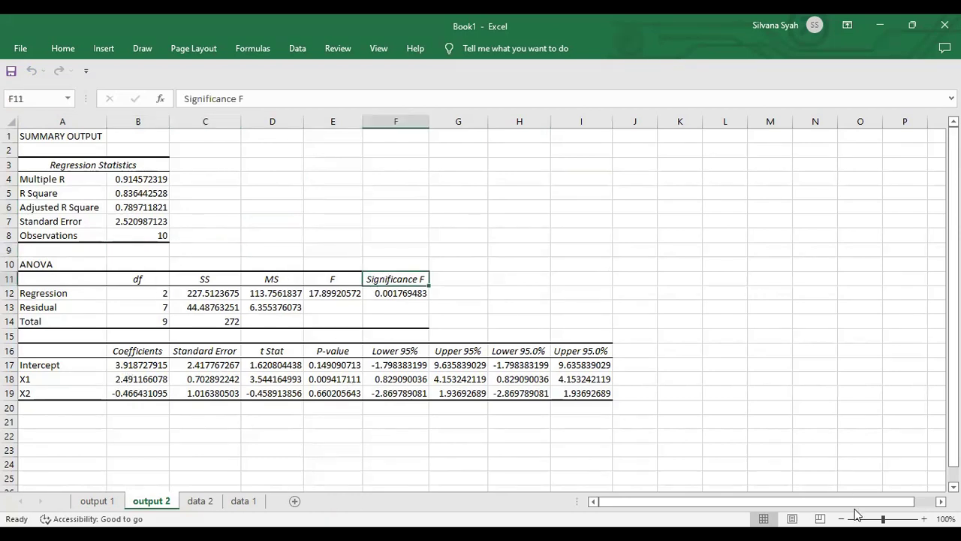
click(924, 519)
click(924, 519)
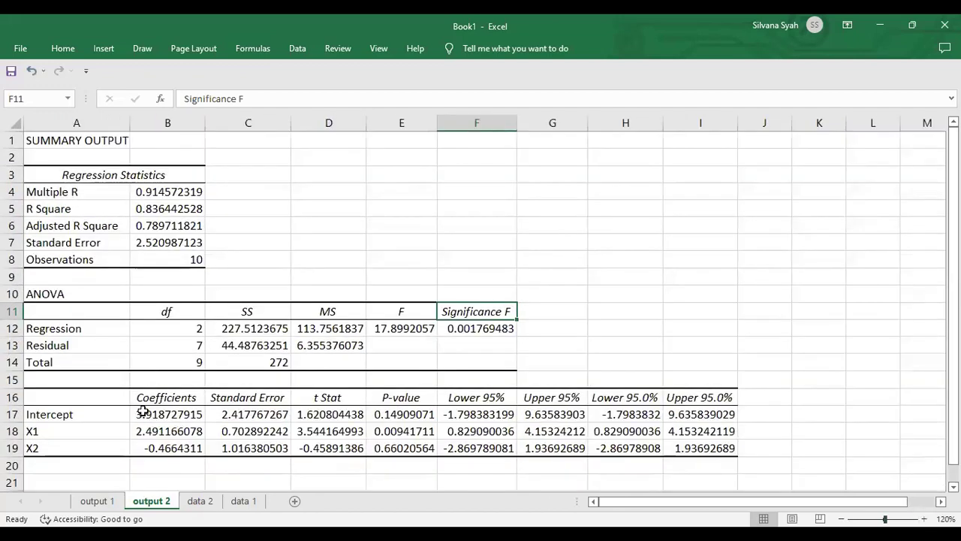